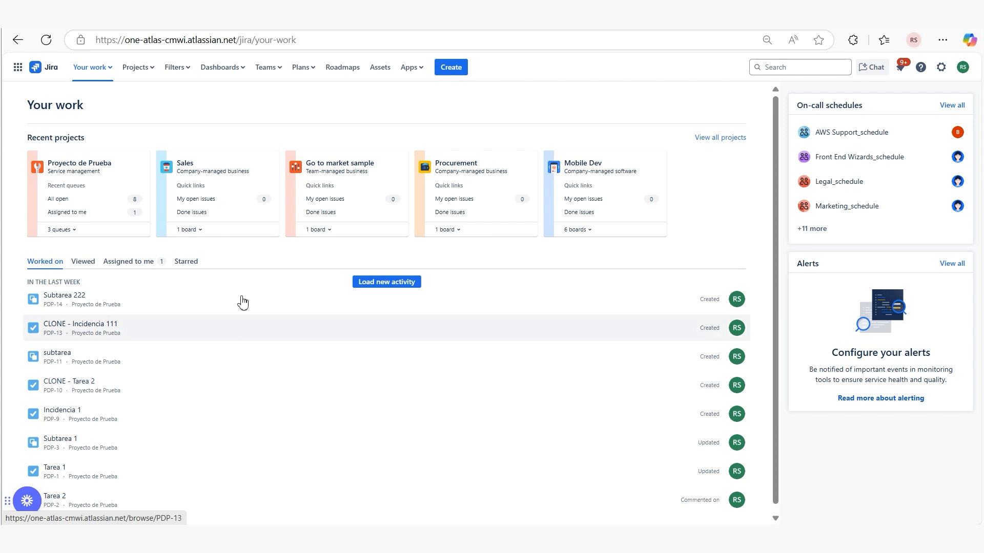
Open Default dashboard from the list of all dashboards and look through its gadgets.
left_click(236, 72)
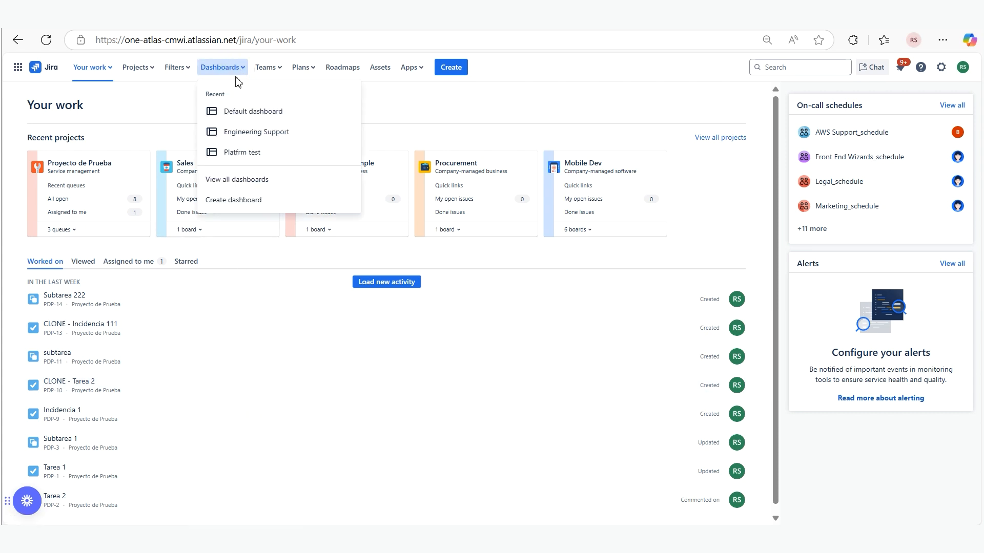
left_click(283, 188)
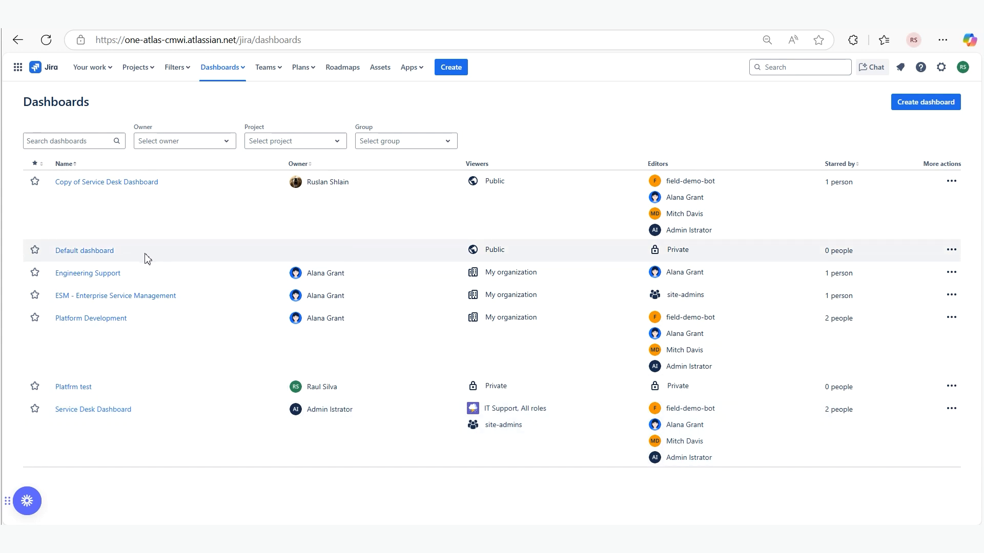
left_click(106, 254)
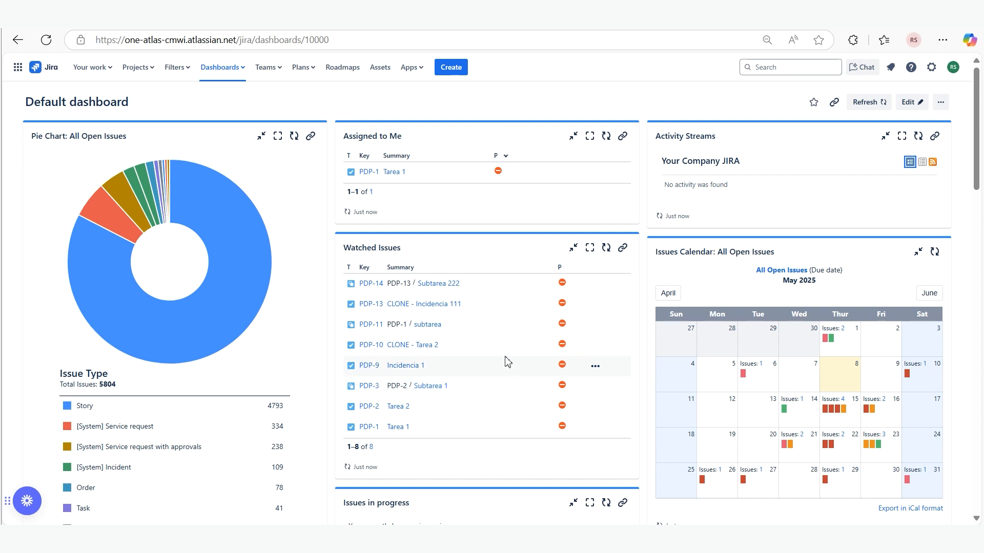
left_click_drag(972, 180, 979, 188)
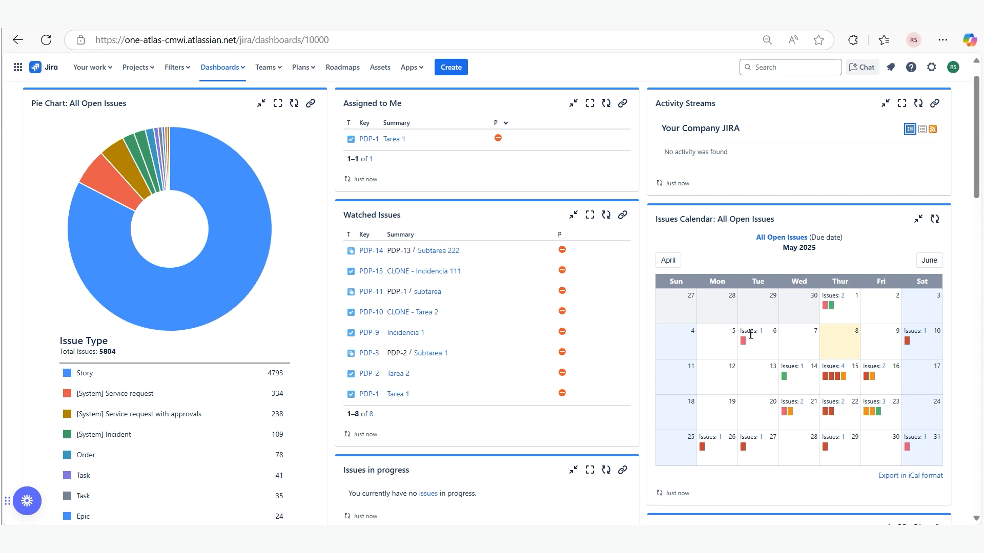
scroll(910, 154, "up", 1)
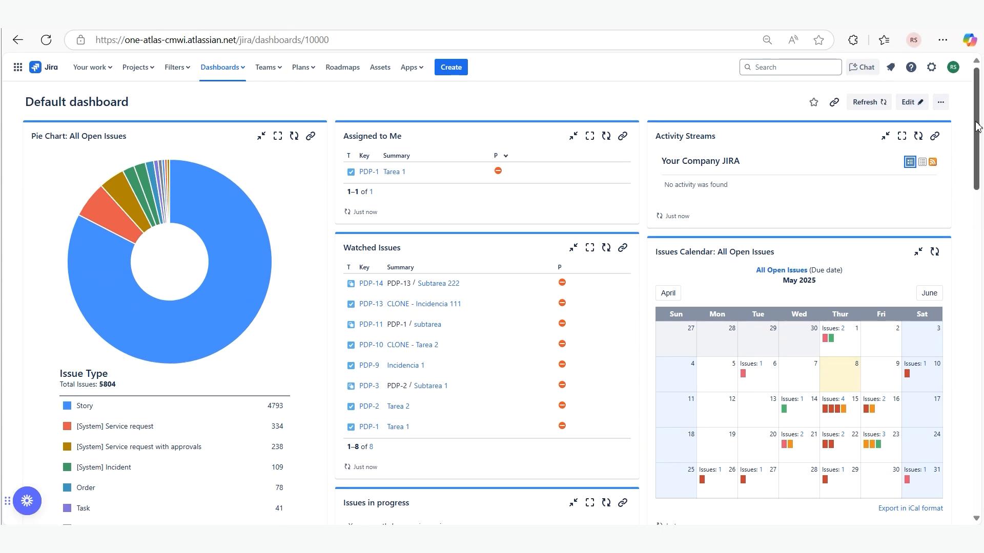
left_click_drag(976, 128, 10, 391)
Make a private copy of Default dashboard named "Copy of Default dashboard" and return to the list of all dashboards.
left_click(241, 67)
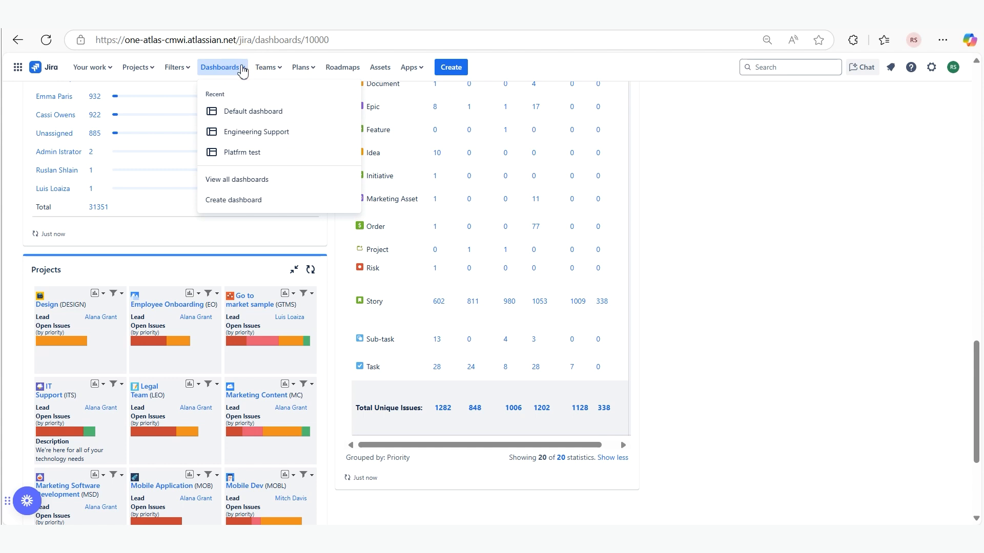
left_click(252, 180)
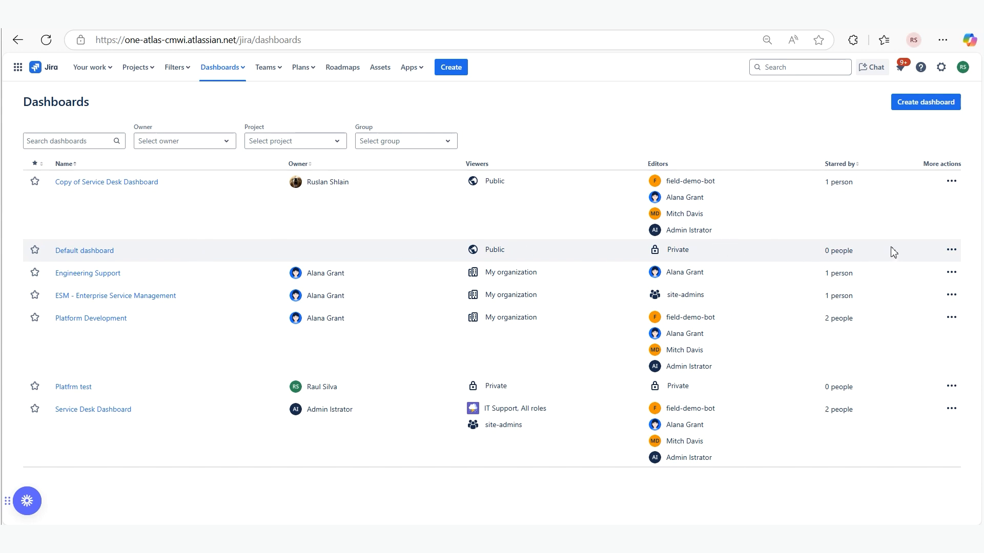
left_click(952, 250)
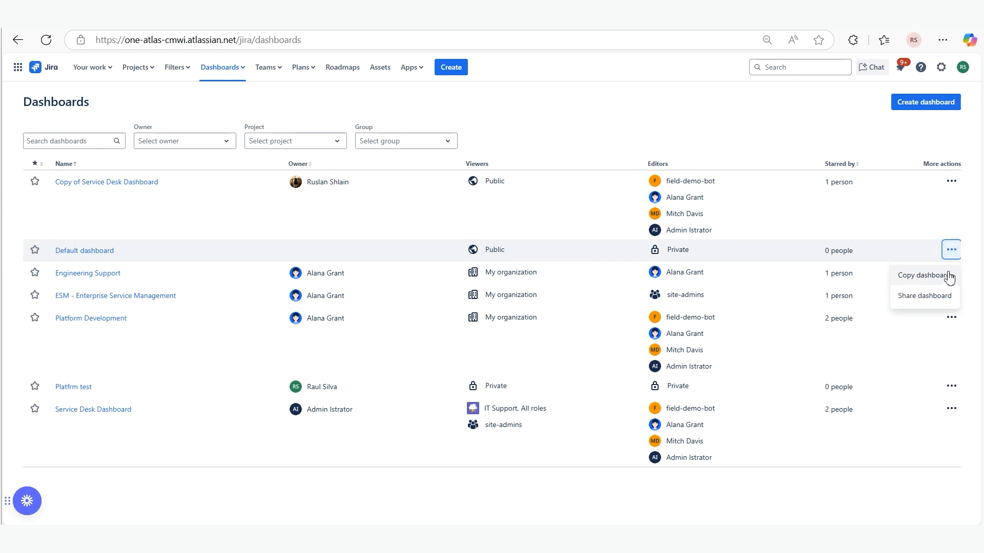
left_click(930, 277)
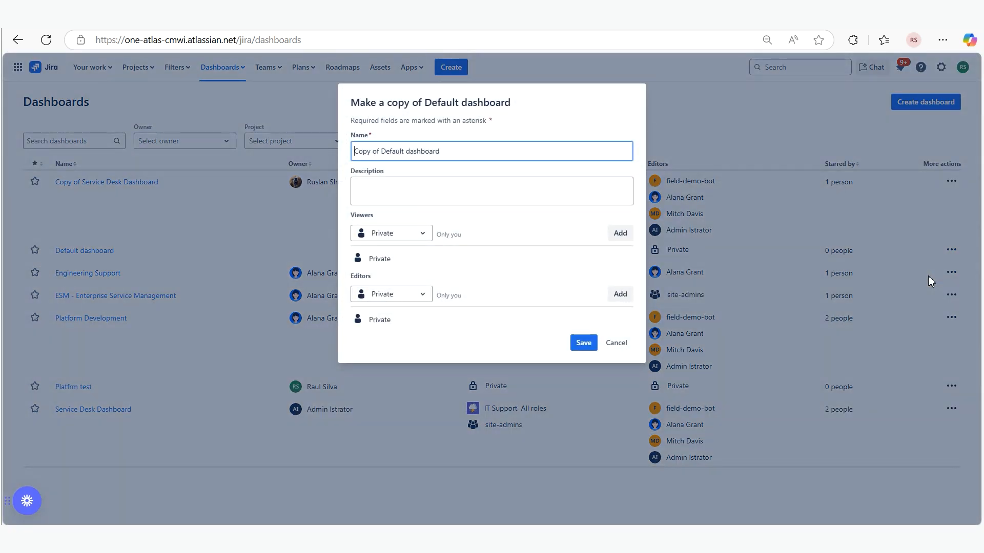
key("ctrl+a")
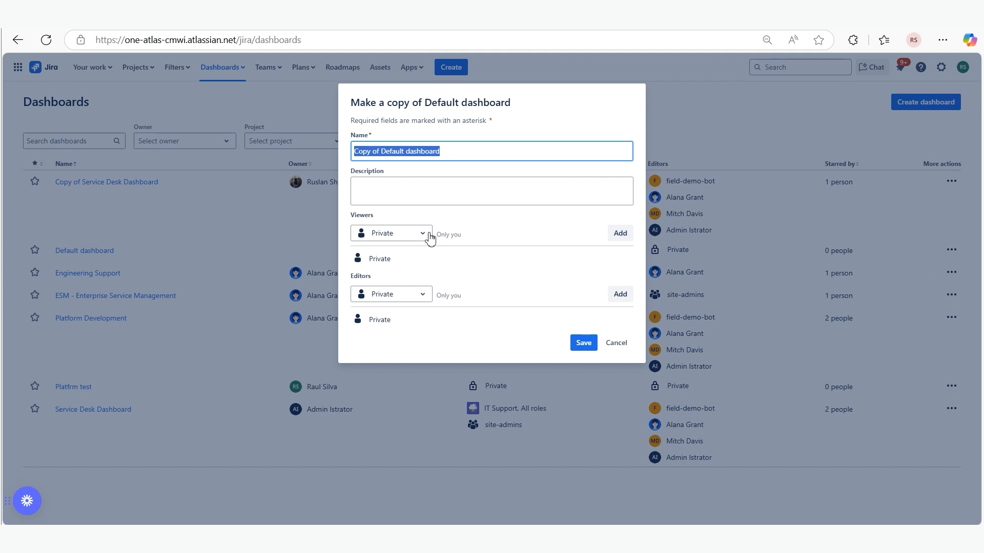
left_click(582, 341)
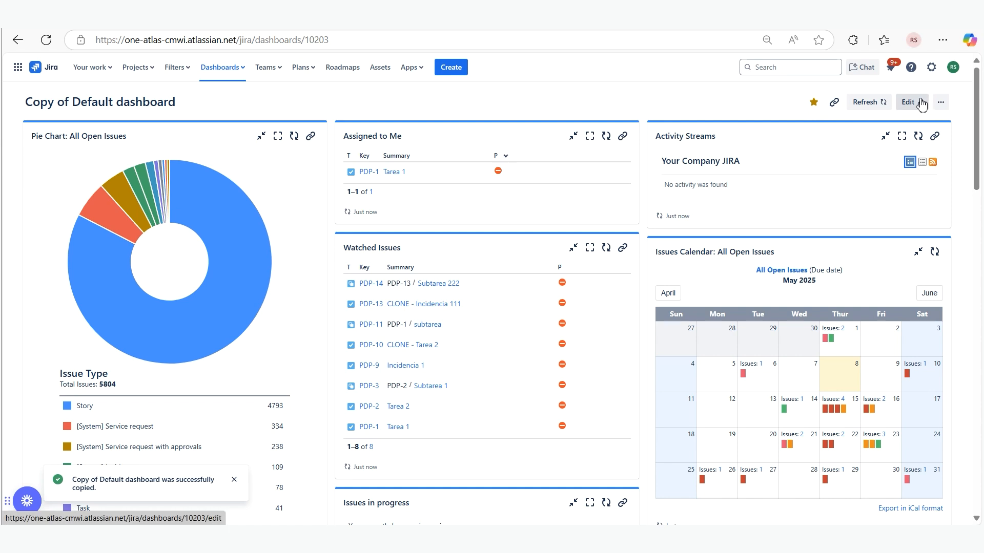
left_click(237, 71)
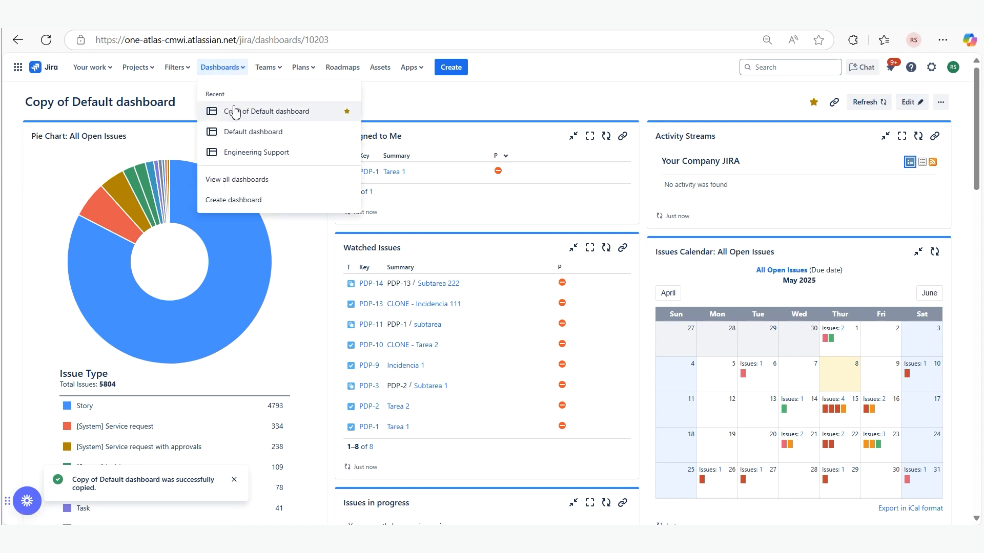
left_click(238, 182)
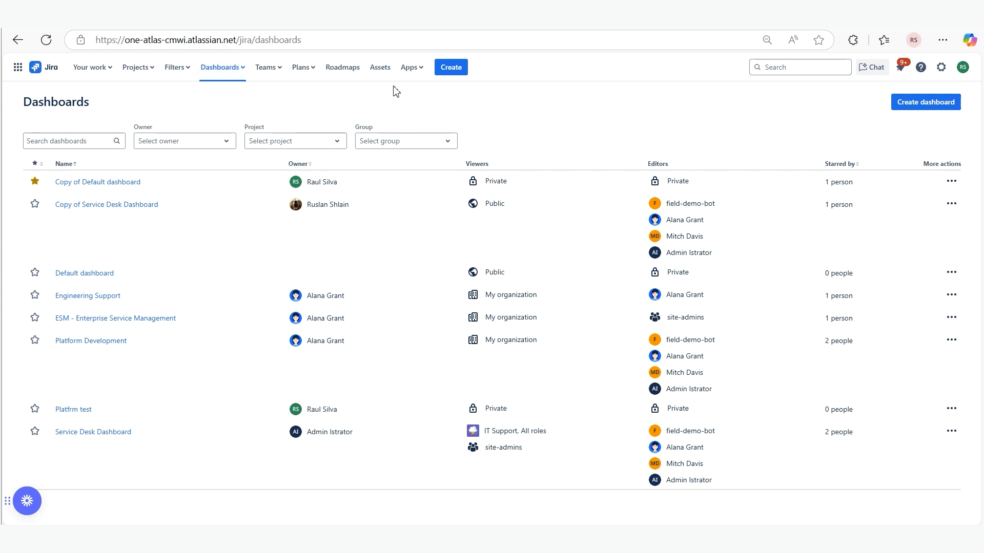
Create a dashboard named "Tst Dashboard" with viewers and editors both kept Private.
left_click(236, 70)
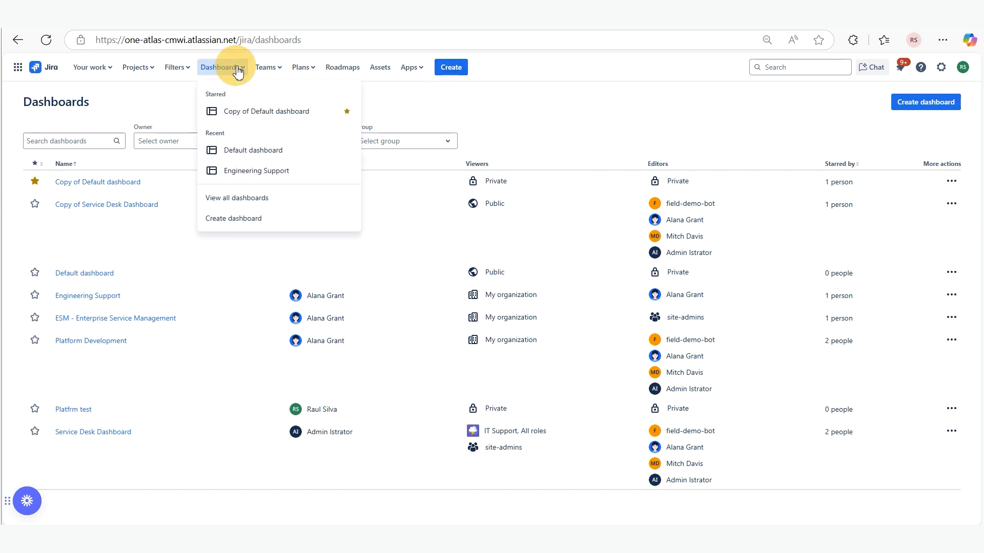
left_click(288, 220)
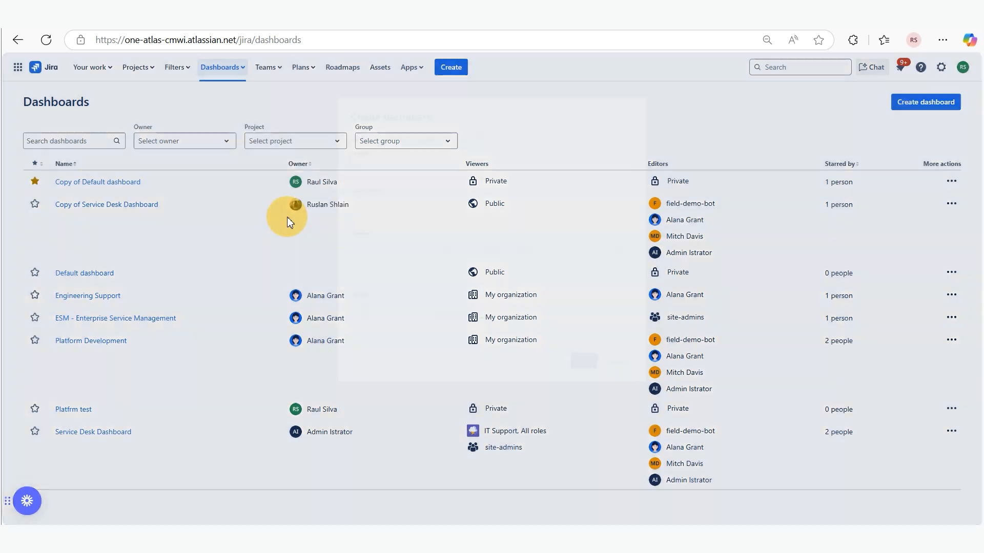
type("Ts")
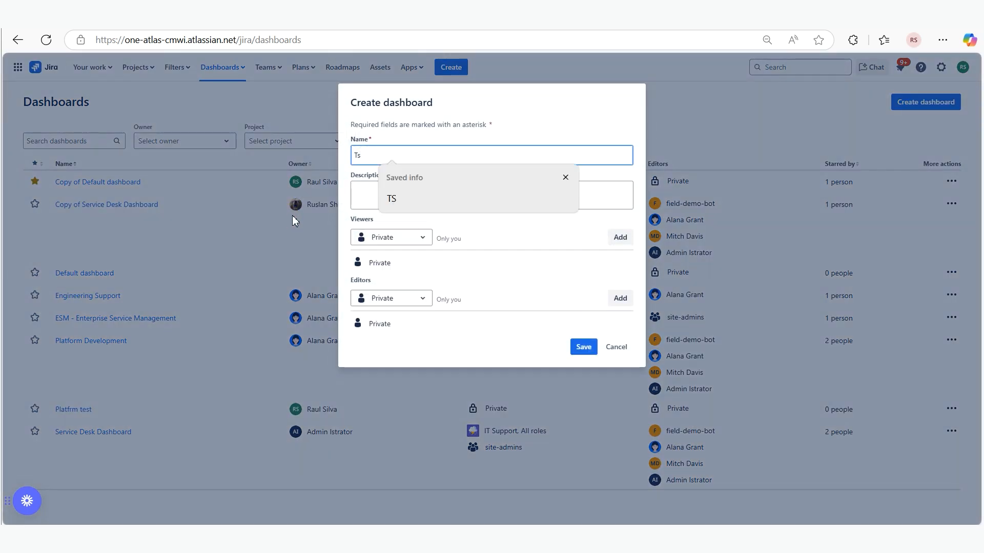
type("t Dashboard")
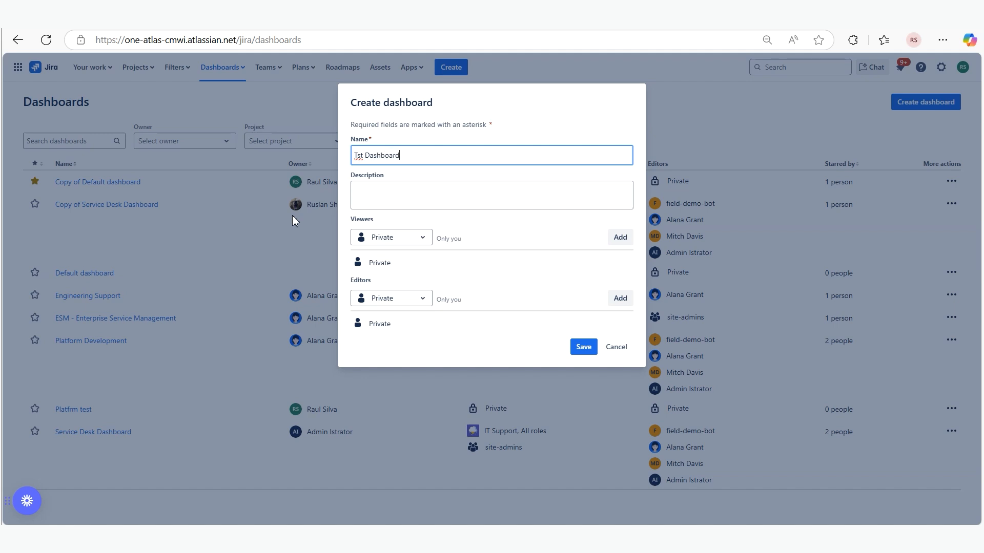
key("Tab")
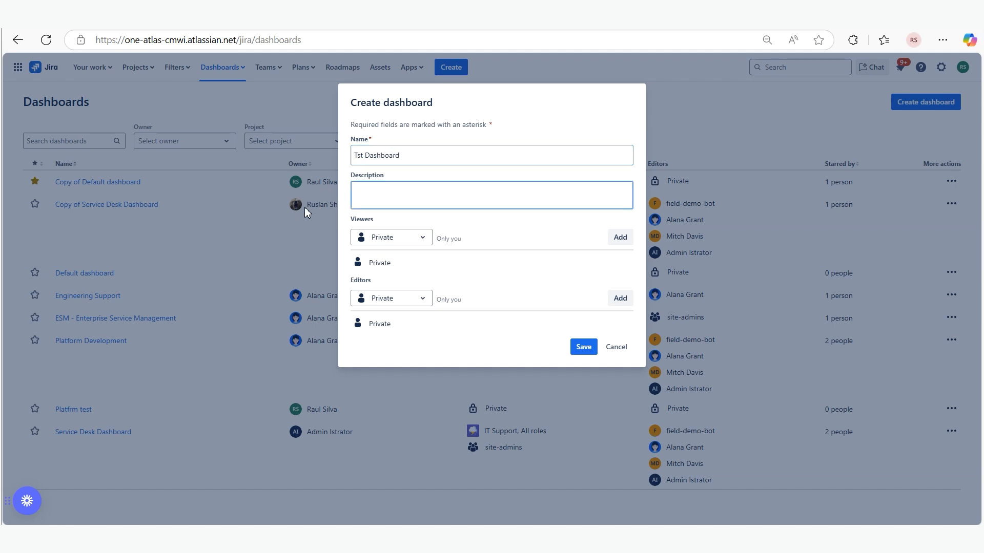
left_click(408, 246)
left_click(490, 237)
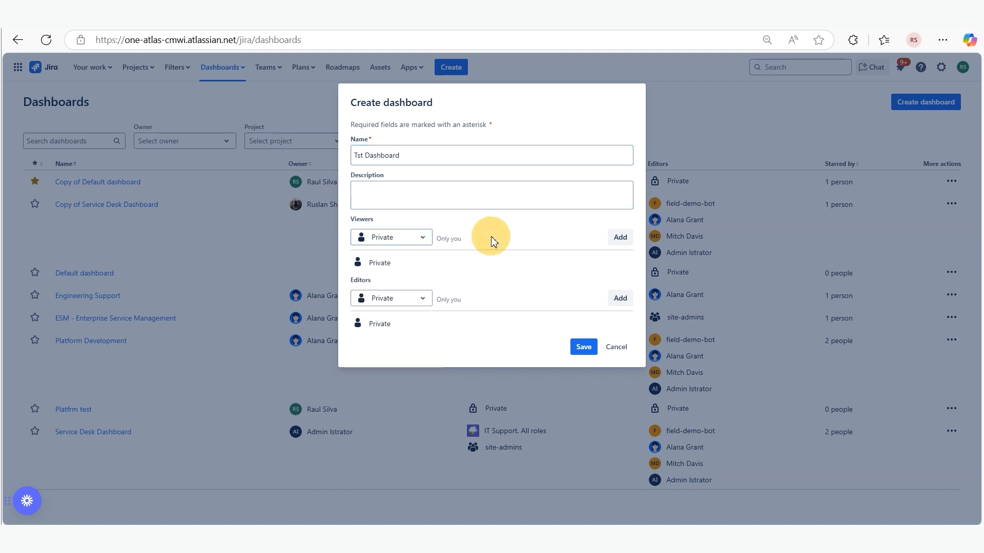
left_click(428, 302)
left_click(484, 332)
left_click(583, 348)
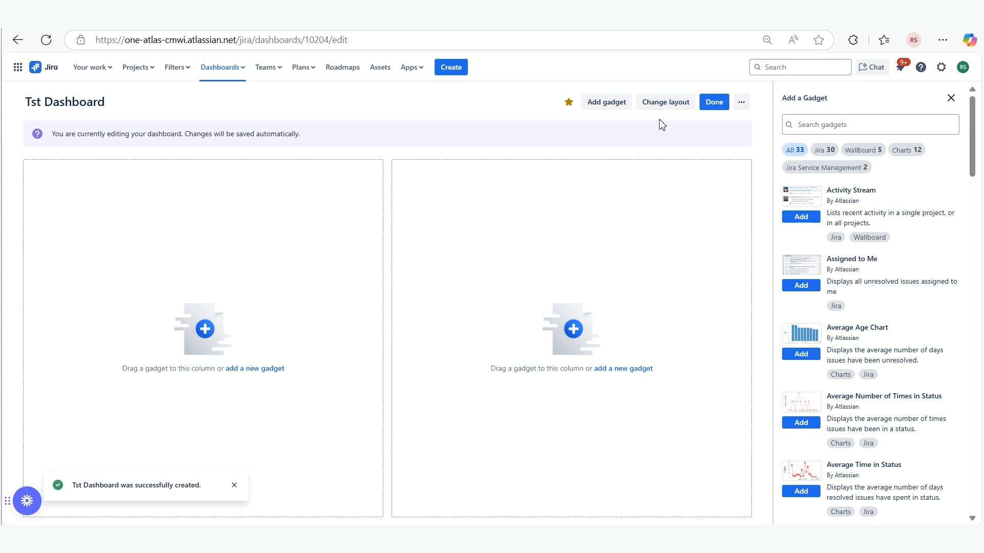
Try the three-column layout on the new dashboard and switch back to two columns.
left_click(665, 105)
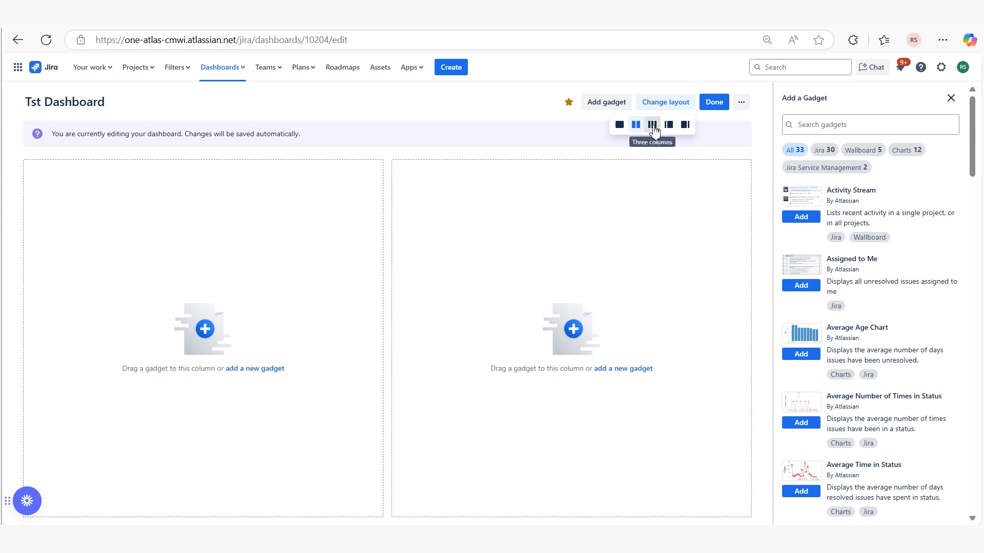
left_click(652, 126)
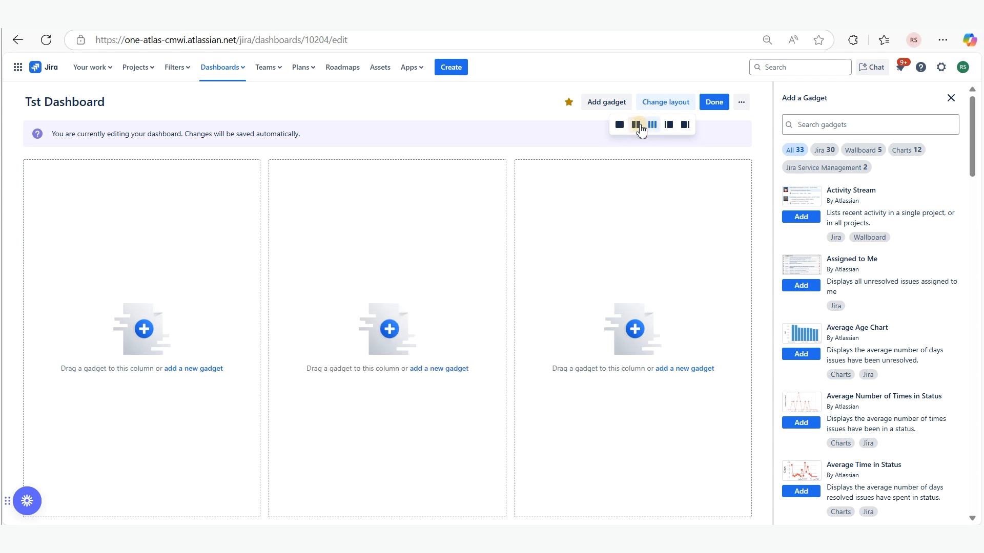
left_click(639, 128)
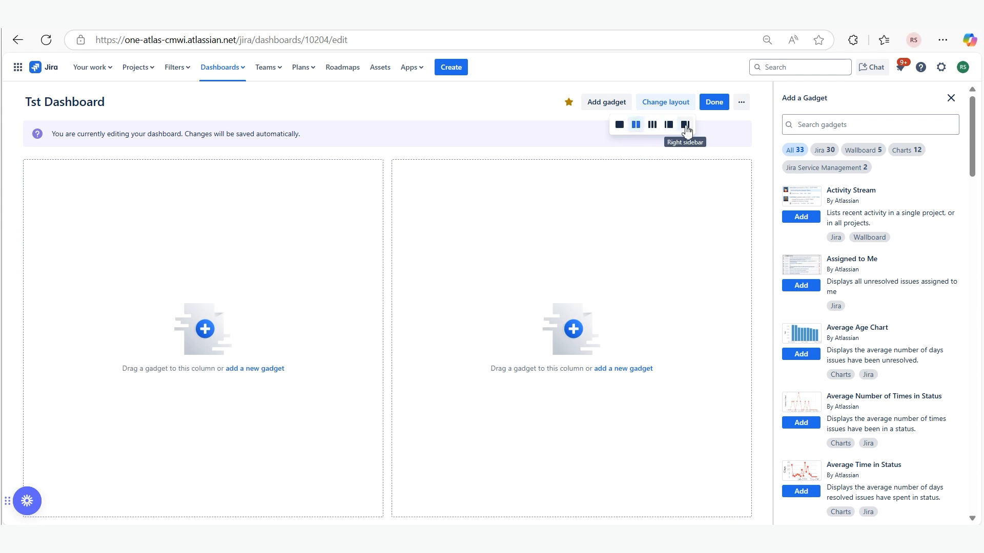
left_click(529, 108)
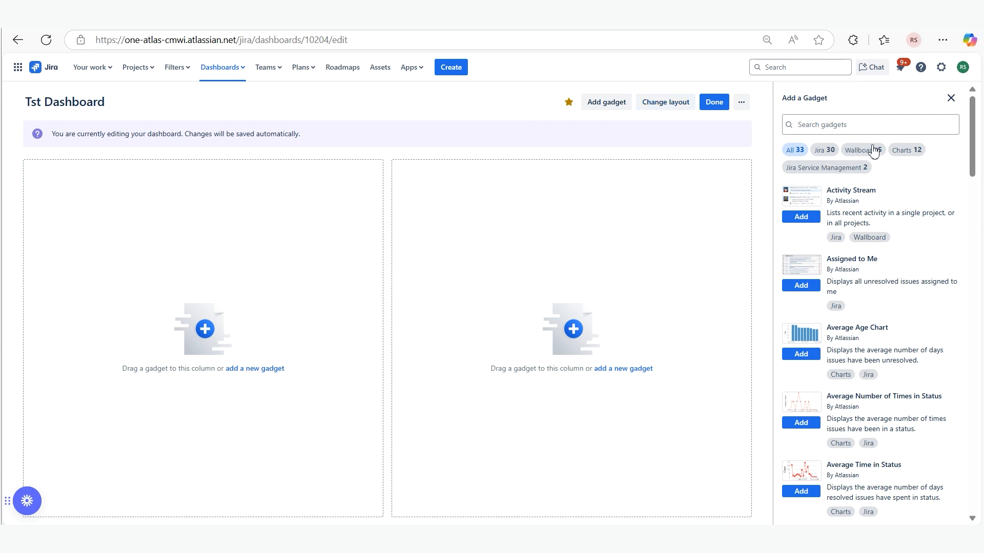
Add the Activity Stream and Assigned to Me gadgets from the full gadget list, placing Assigned to Me in the second column.
mouse_move(970, 161)
left_mouse_down()
mouse_move(973, 321)
mouse_move(972, 160)
left_mouse_up()
left_click(826, 150)
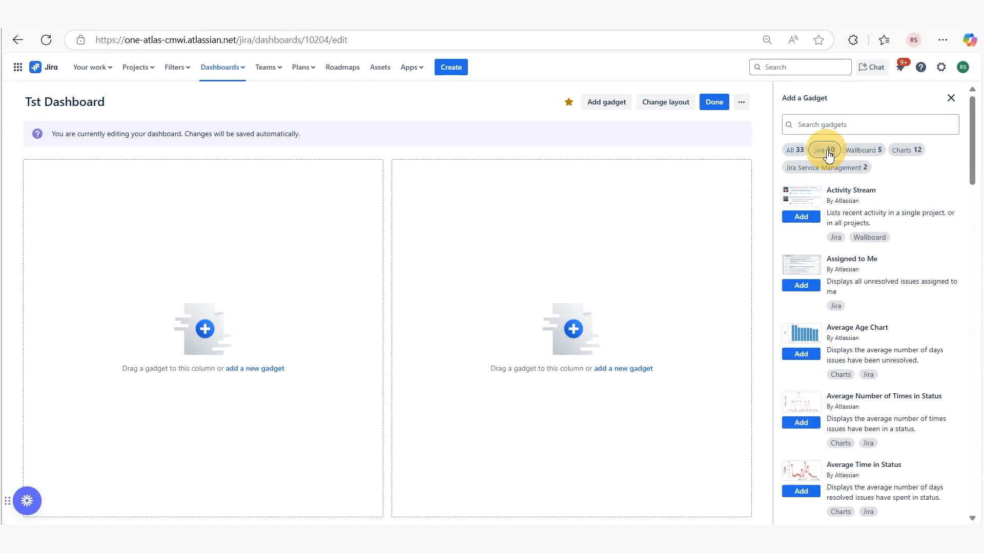
left_click(865, 151)
left_click(795, 150)
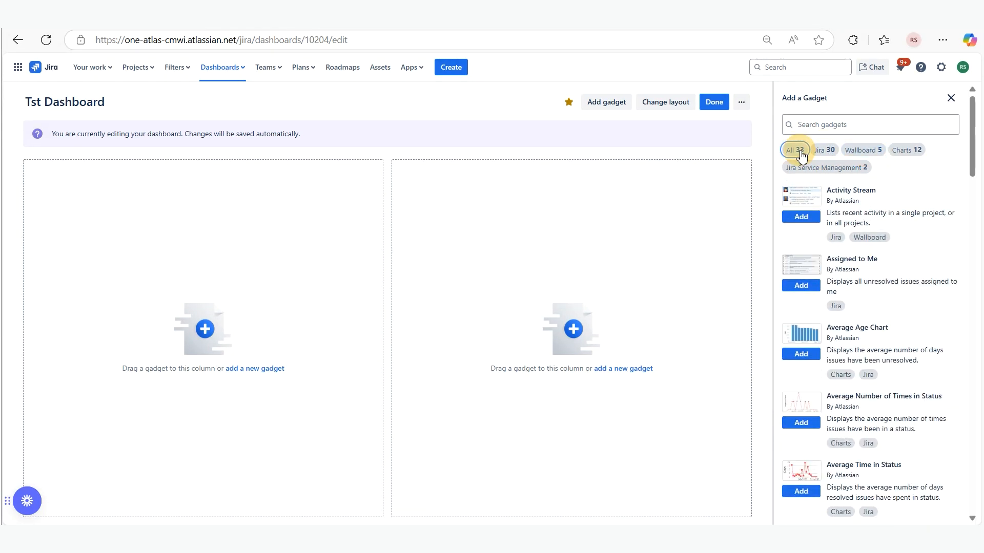
left_click(808, 225)
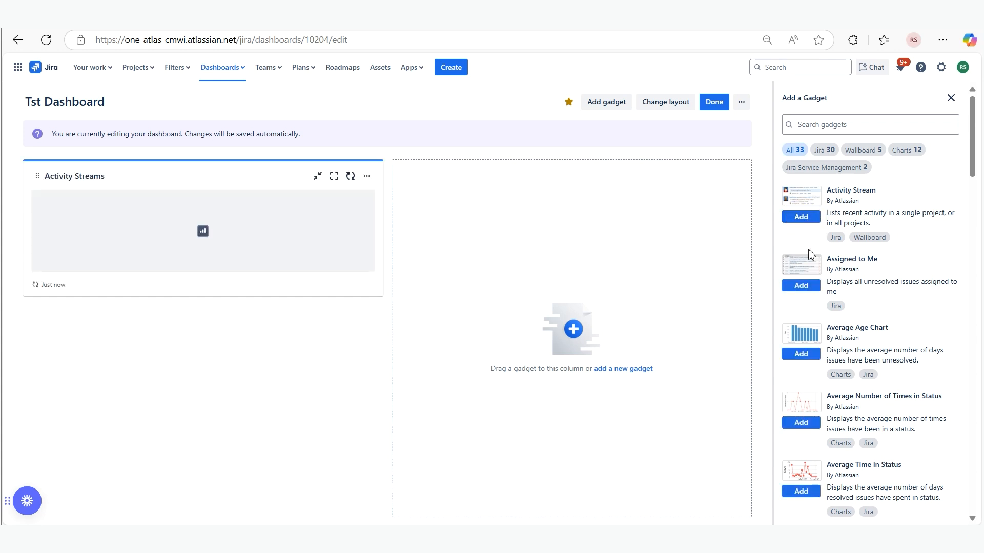
left_click(805, 286)
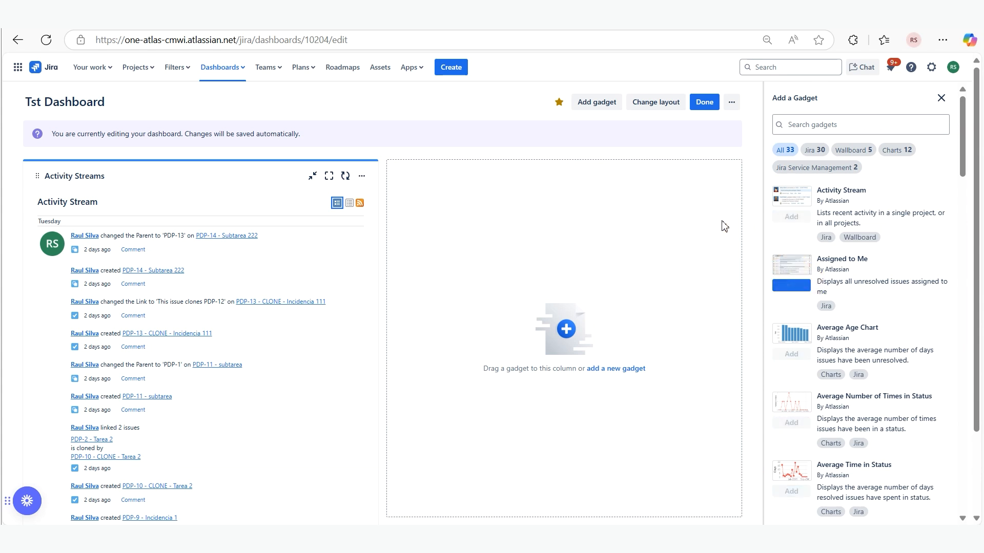
scroll(174, 223, "down", 1)
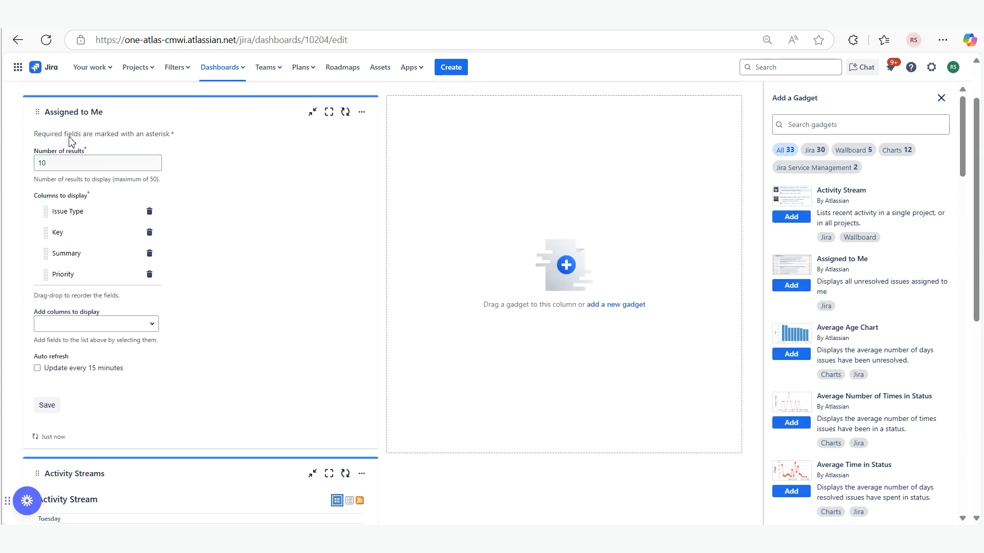
left_click_drag(37, 115, 400, 128)
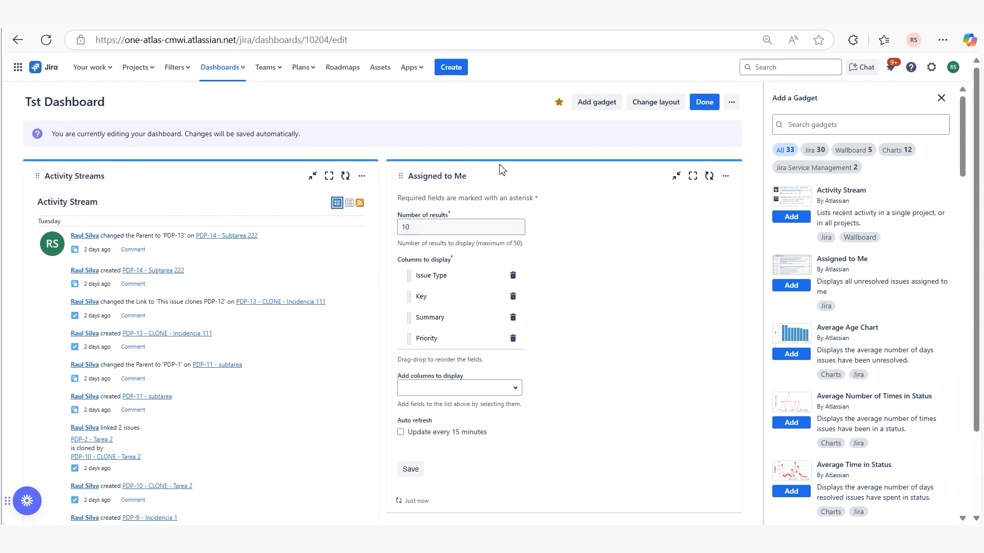
Review the options available for the Activity Streams and Assigned to Me gadgets, and finish editing the dashboard.
left_click(363, 178)
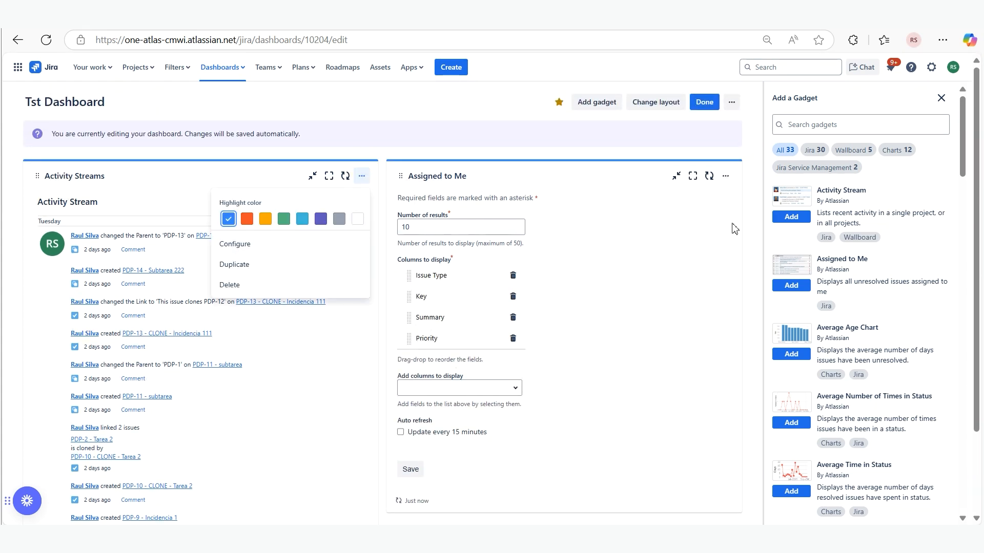
left_click(725, 175)
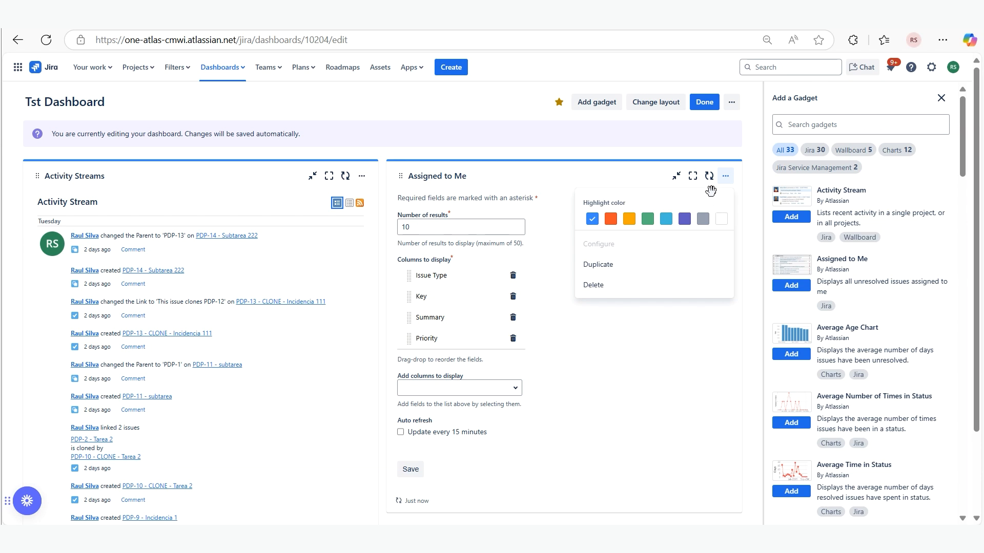
left_click(625, 153)
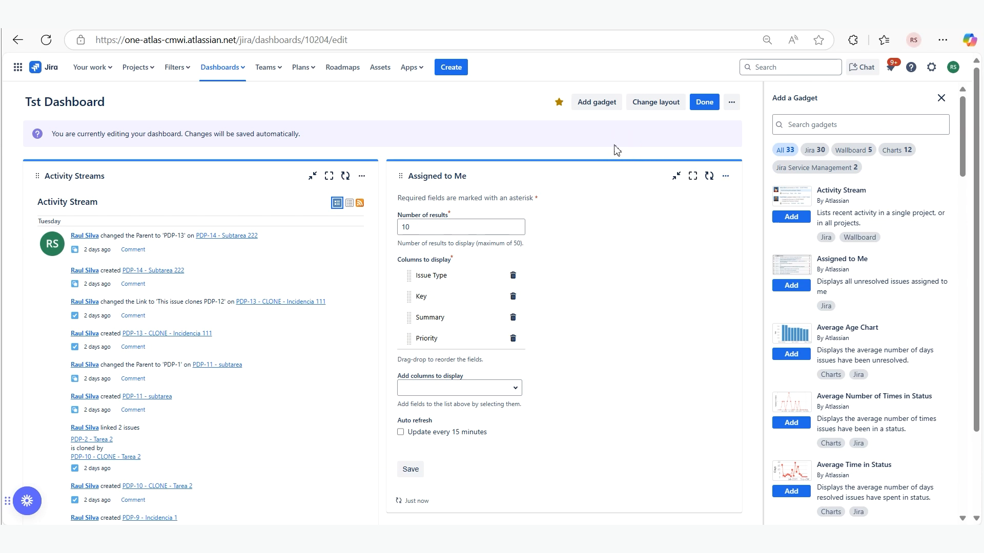
scroll(297, 258, "down", 3)
scroll(297, 259, "up", 3)
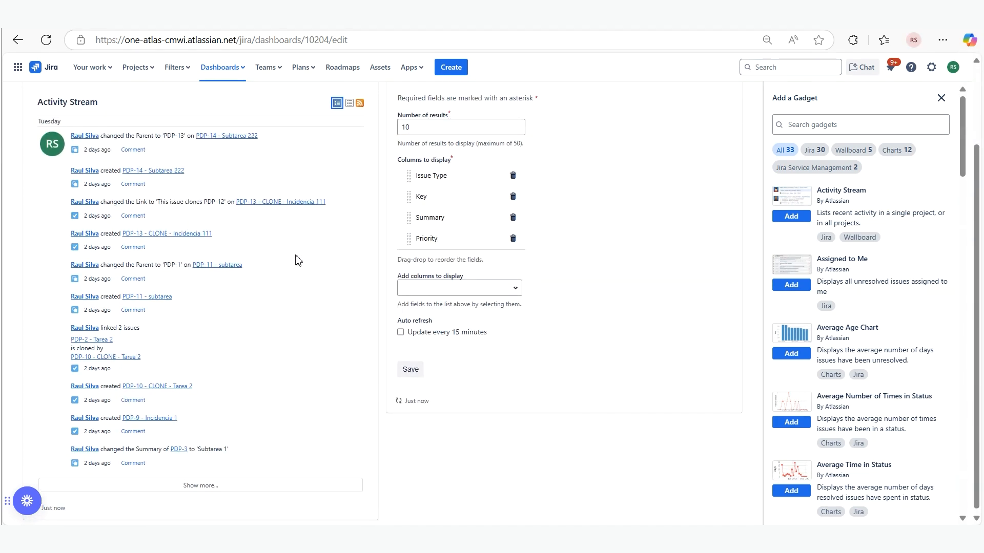
left_click(702, 103)
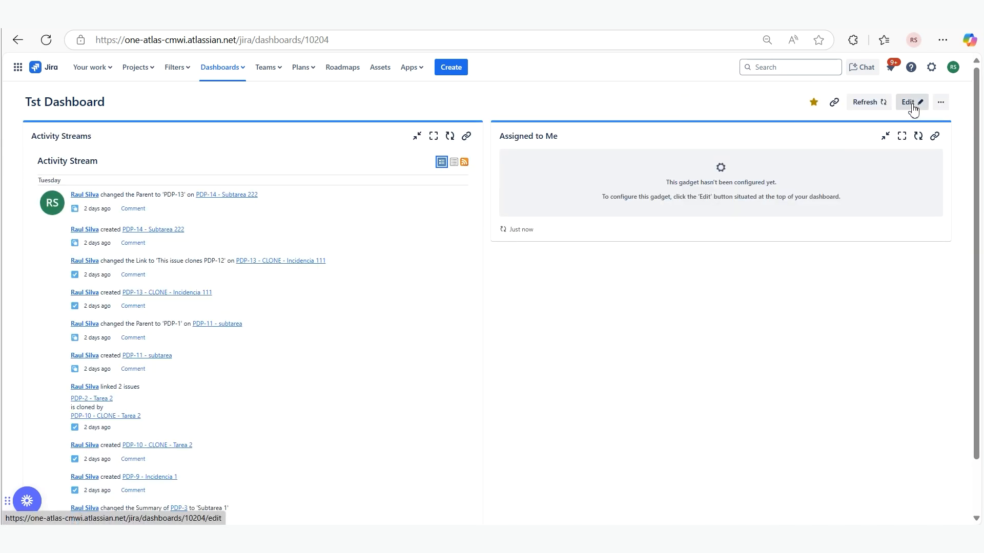
Reopen Tst Dashboard for editing to view the Activity Streams gadget's highlight color and other options, and finish editing without changes.
left_click(911, 102)
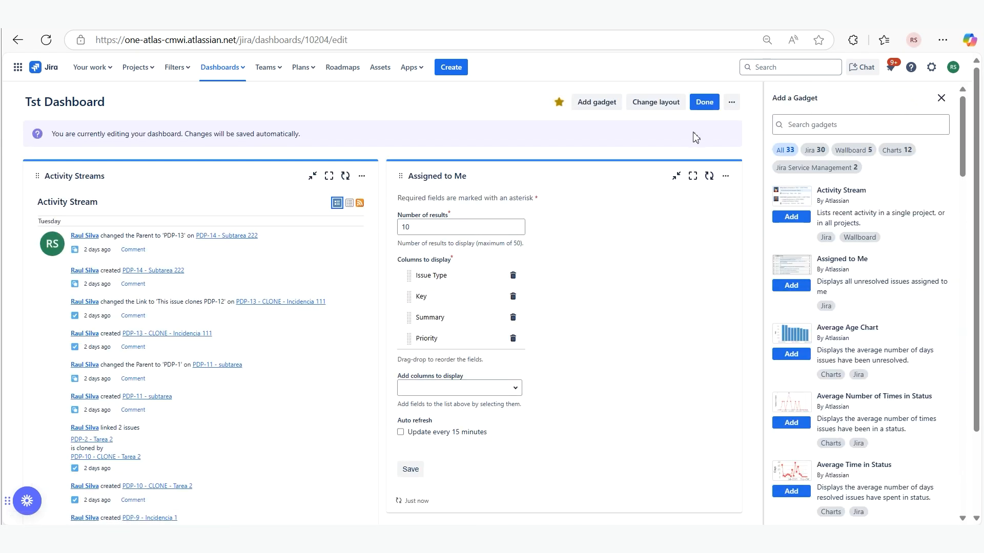
left_click(362, 175)
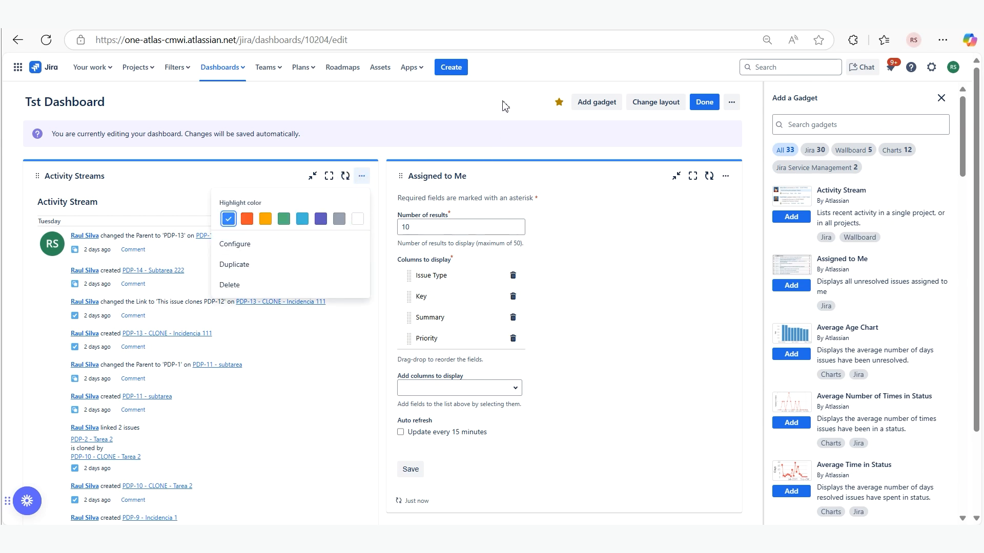
left_click(704, 102)
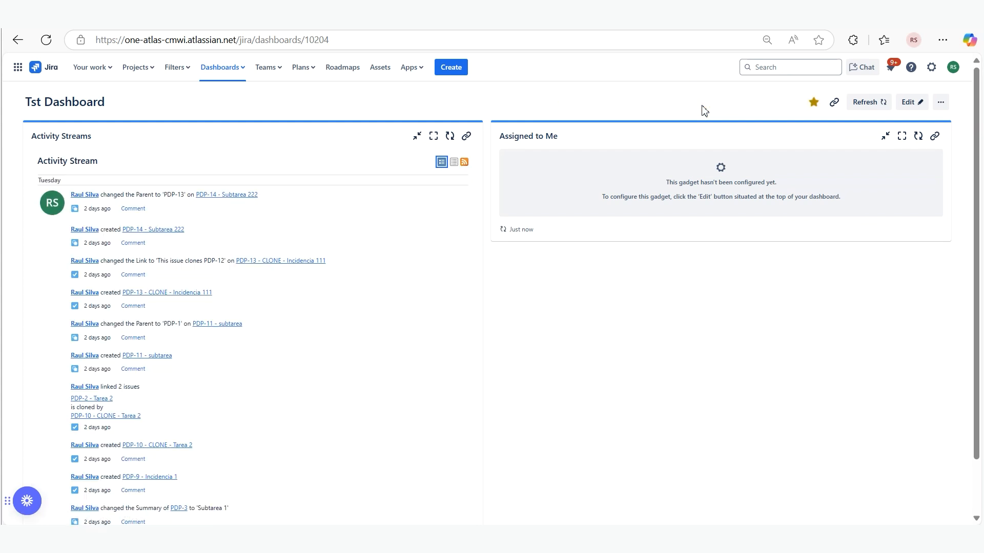
Open the list of all dashboards and check which actions are available for Copy of Service Desk Dashboard.
left_click(221, 67)
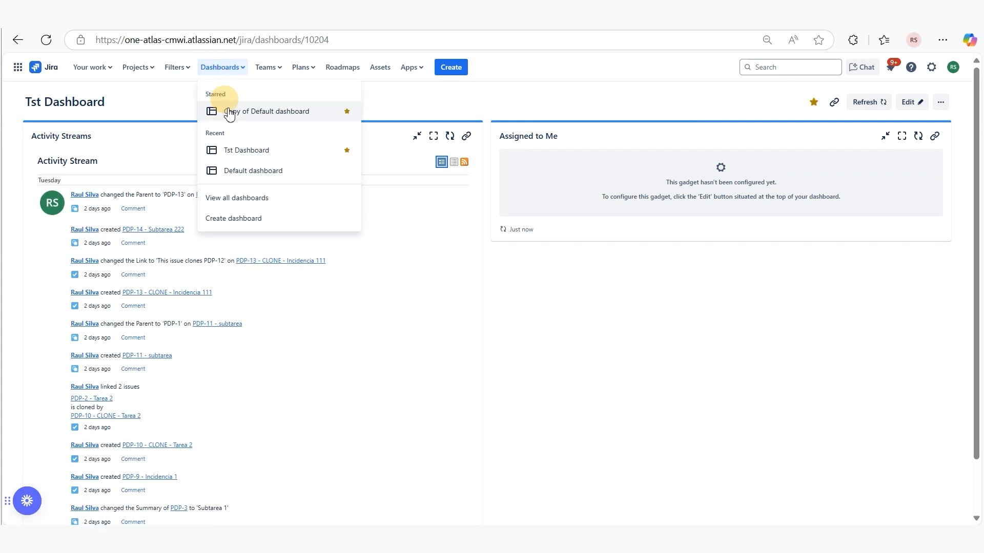
left_click(239, 200)
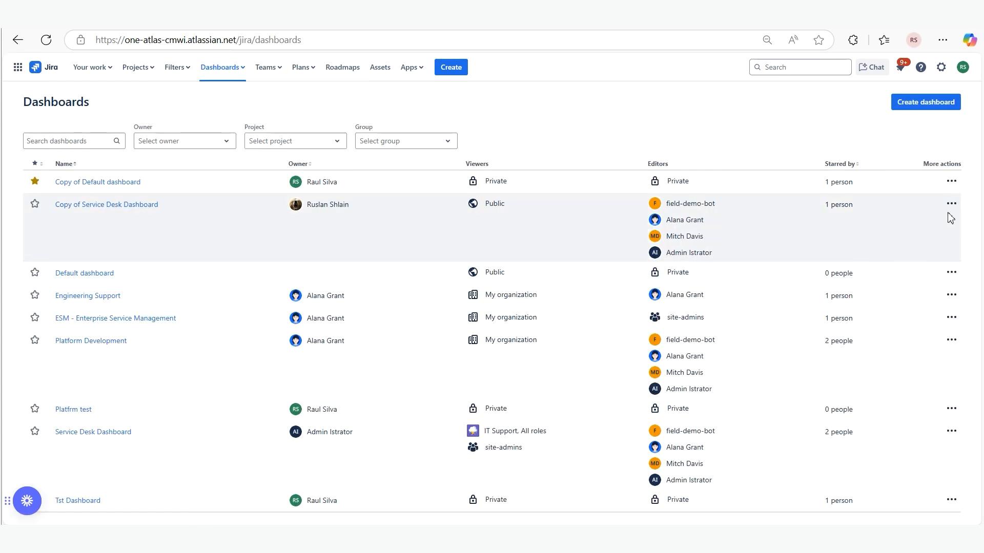
left_click(951, 206)
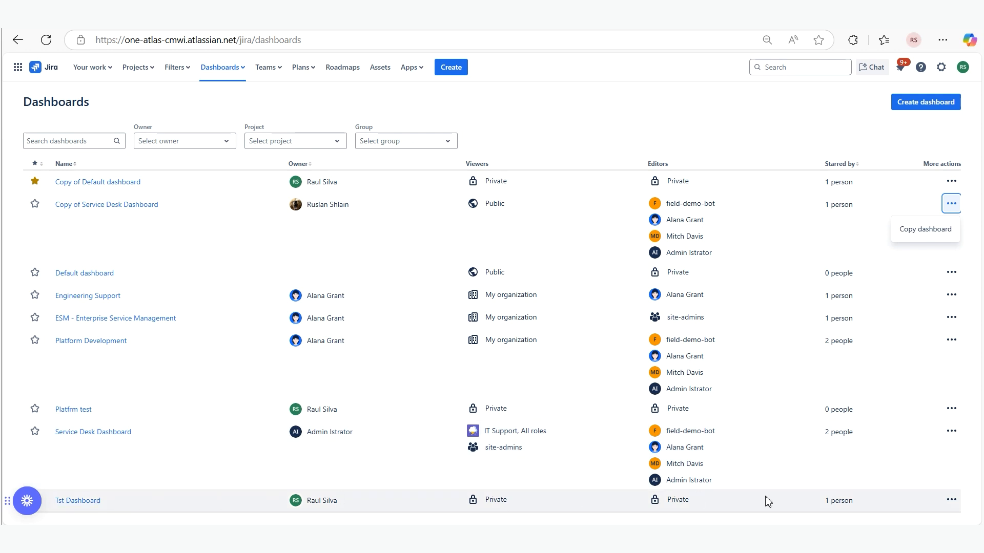
Move Tst Dashboard to the trash from the dashboards list and dismiss the notification.
left_click(951, 500)
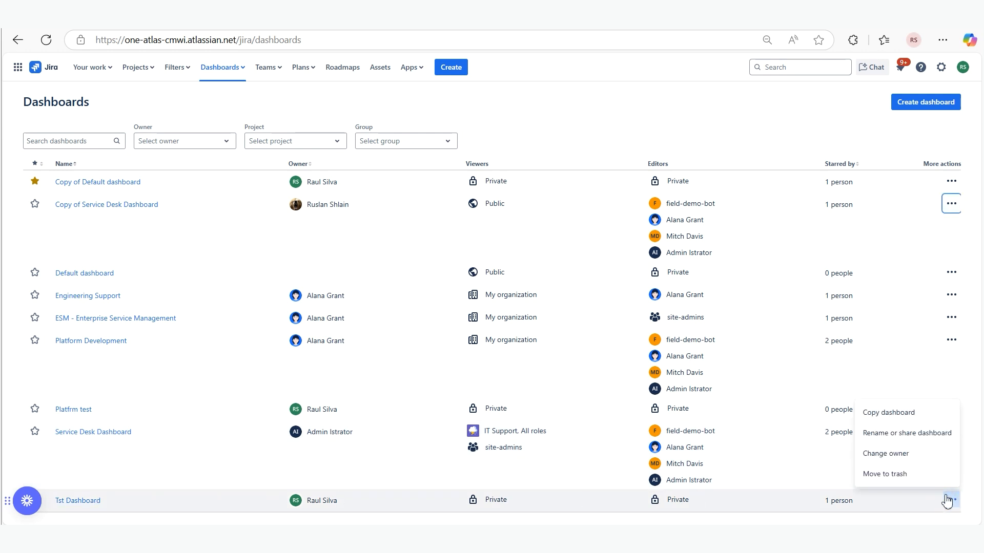
left_click(911, 480)
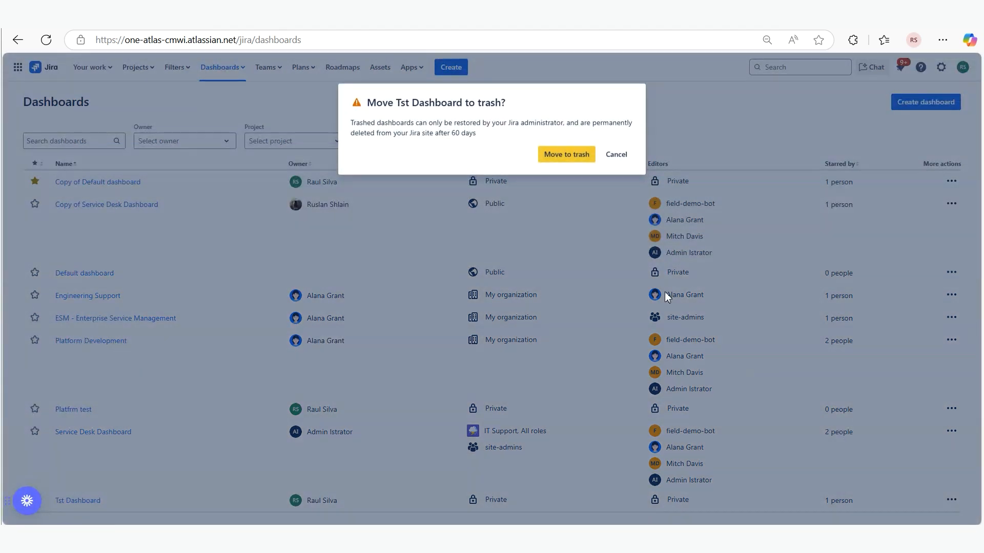
left_click(570, 155)
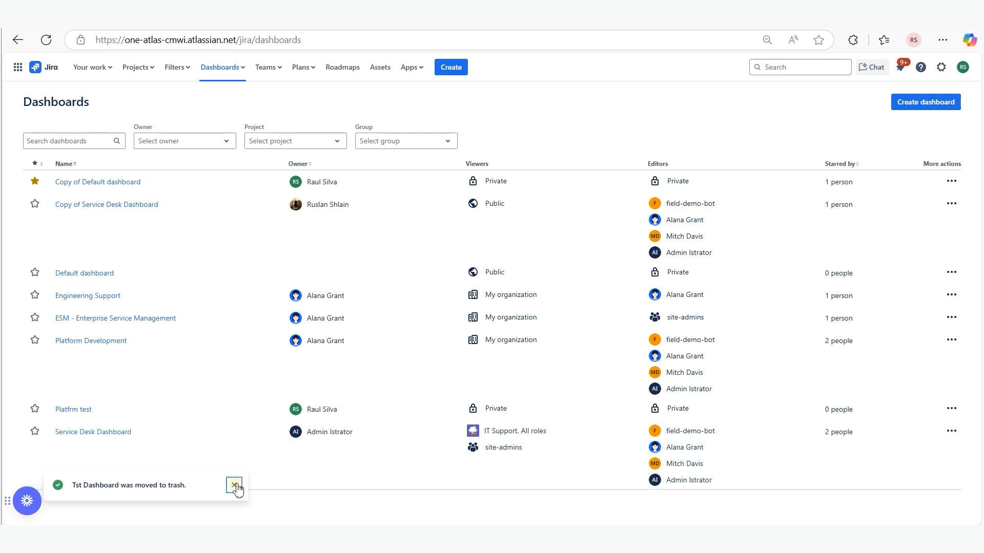
left_click(234, 485)
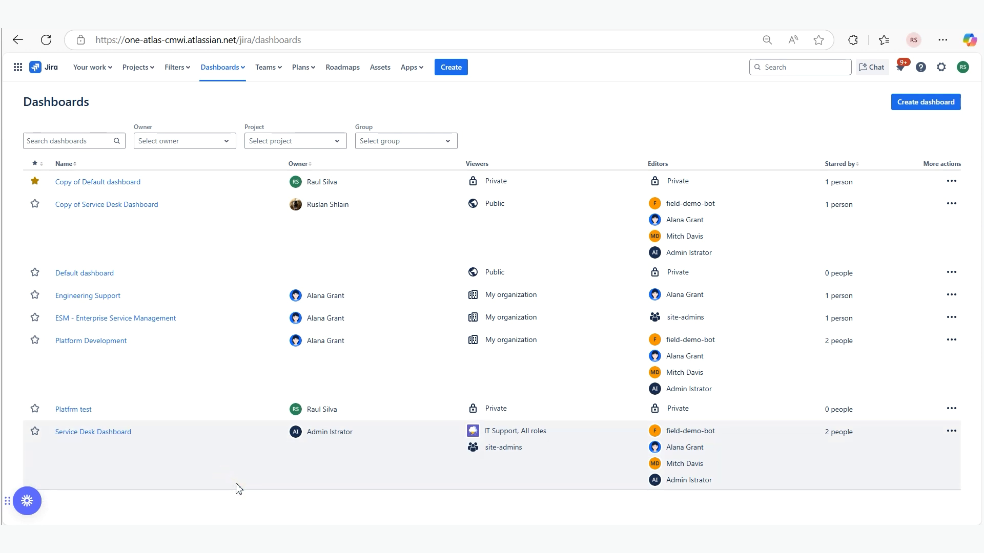